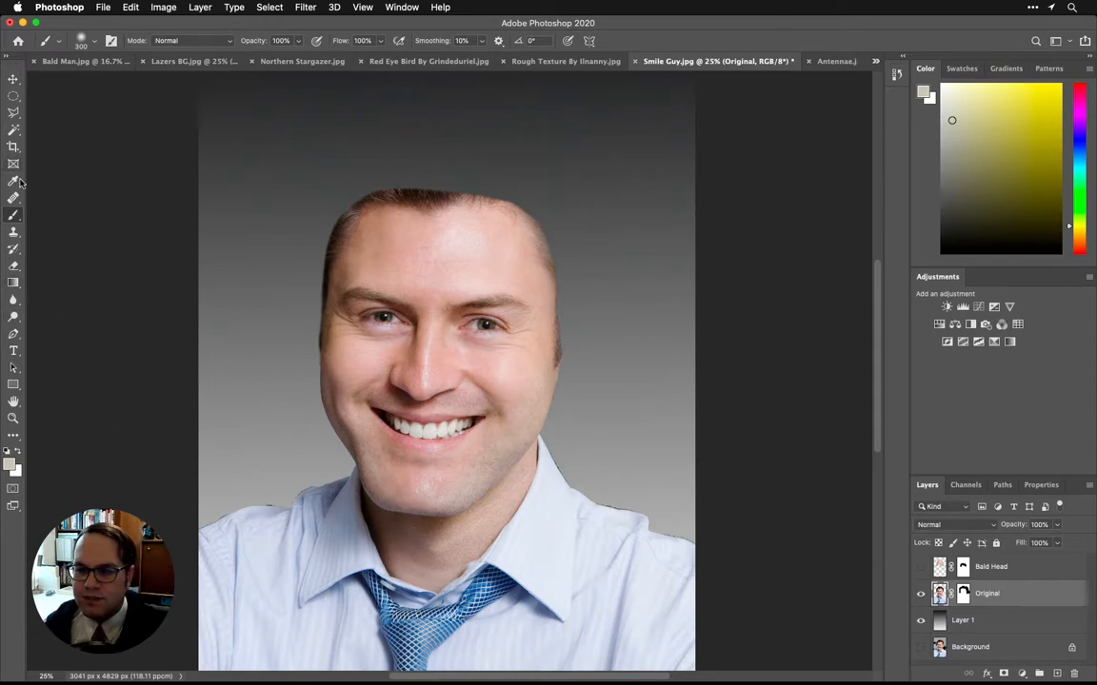
Select the lower face and neck, from the cheeks and nose base down to the collar, using Quick Selection on the Original layer.
{"action": "left_click", "coordinate": [13, 131]}
{"action": "left_click", "coordinate": [52, 142]}
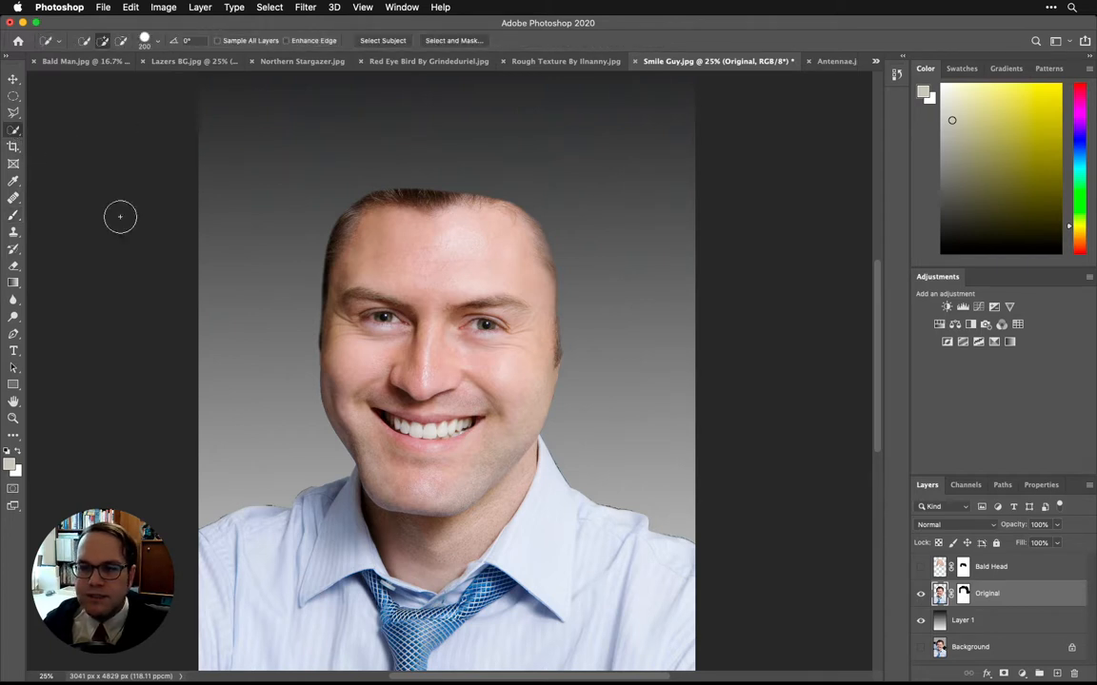
{"action": "mouse_move", "coordinate": [451, 540]}
{"action": "left_mouse_down"}
{"action": "mouse_move", "coordinate": [438, 536]}
{"action": "mouse_move", "coordinate": [462, 512]}
{"action": "mouse_move", "coordinate": [431, 476]}
{"action": "mouse_move", "coordinate": [445, 436]}
{"action": "mouse_move", "coordinate": [476, 412]}
{"action": "mouse_move", "coordinate": [487, 469]}
{"action": "left_mouse_up"}
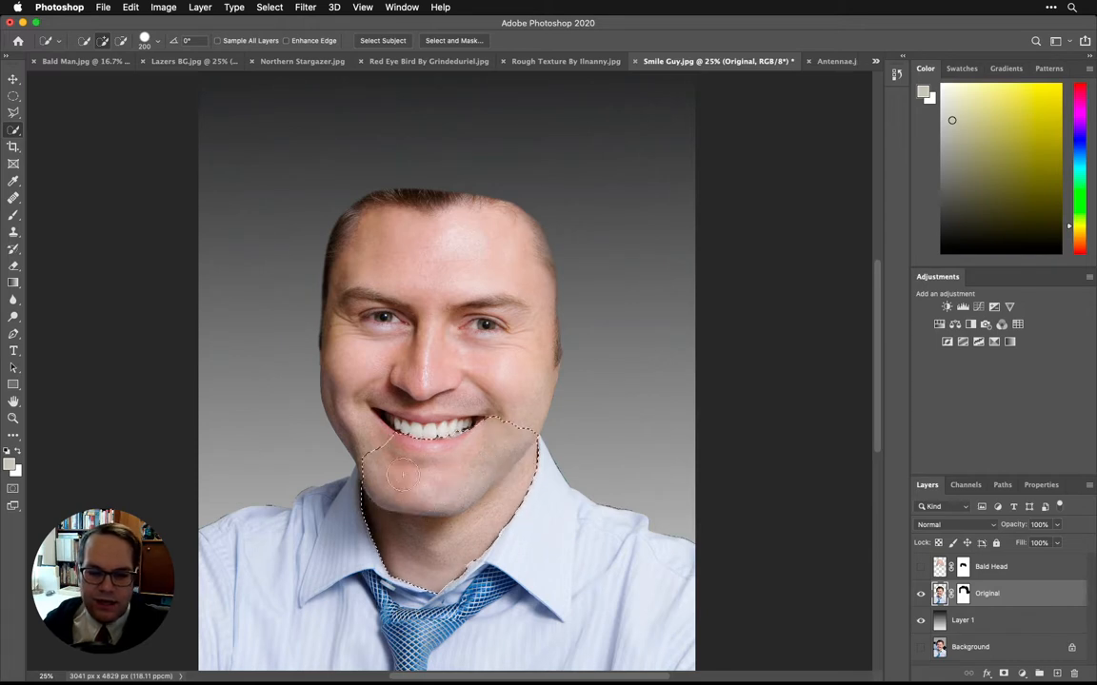
{"action": "mouse_move", "coordinate": [377, 453]}
{"action": "left_mouse_down"}
{"action": "mouse_move", "coordinate": [344, 409]}
{"action": "mouse_move", "coordinate": [379, 391]}
{"action": "mouse_move", "coordinate": [419, 388]}
{"action": "mouse_move", "coordinate": [495, 419]}
{"action": "mouse_move", "coordinate": [531, 394]}
{"action": "mouse_move", "coordinate": [511, 369]}
{"action": "mouse_move", "coordinate": [533, 335]}
{"action": "mouse_move", "coordinate": [522, 323]}
{"action": "mouse_move", "coordinate": [499, 335]}
{"action": "mouse_move", "coordinate": [499, 357]}
{"action": "mouse_move", "coordinate": [386, 319]}
{"action": "mouse_move", "coordinate": [400, 345]}
{"action": "left_mouse_up"}
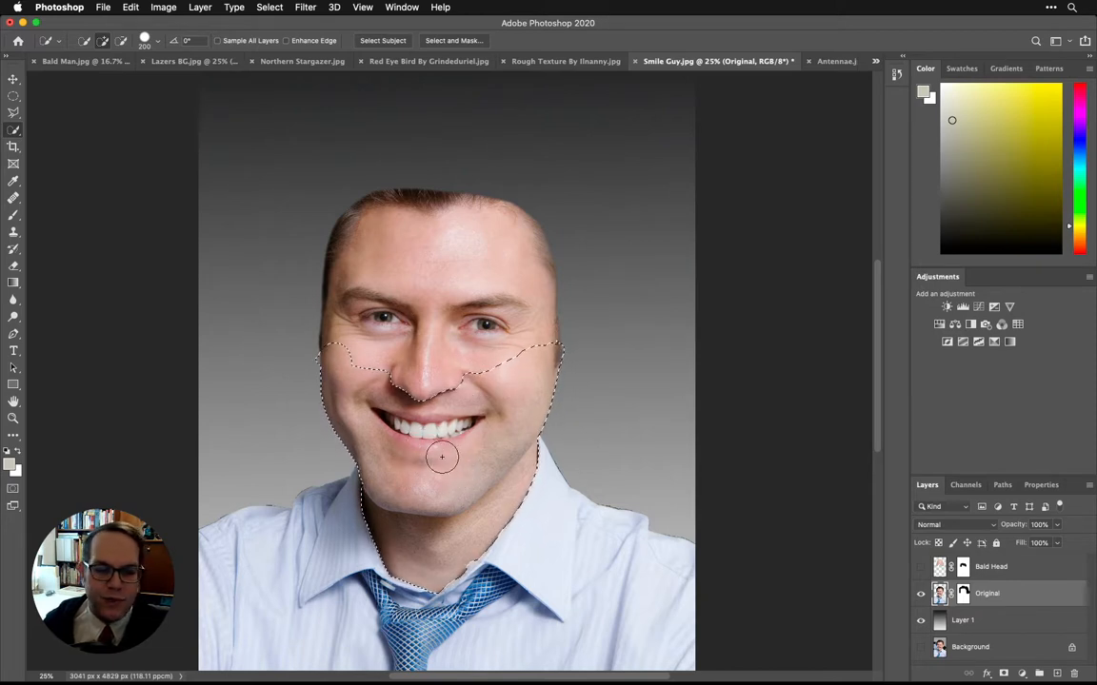
Copy the selected lower face onto a new layer and name it Jaw.
{"action": "key", "text": "super+c"}
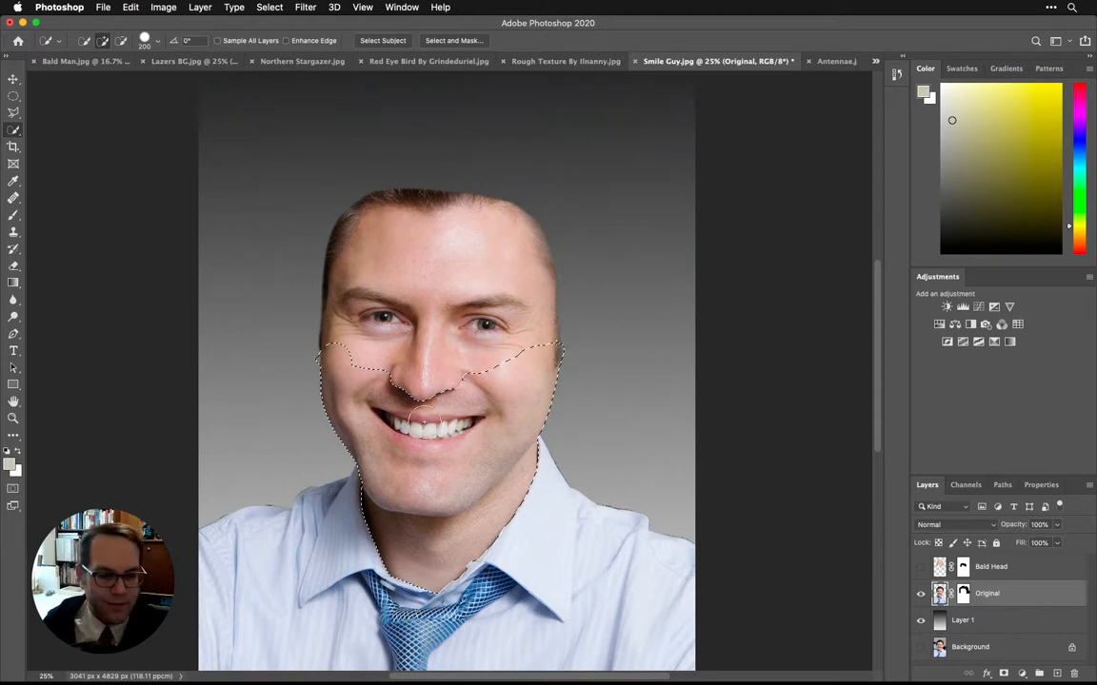
{"action": "key", "text": "super+v"}
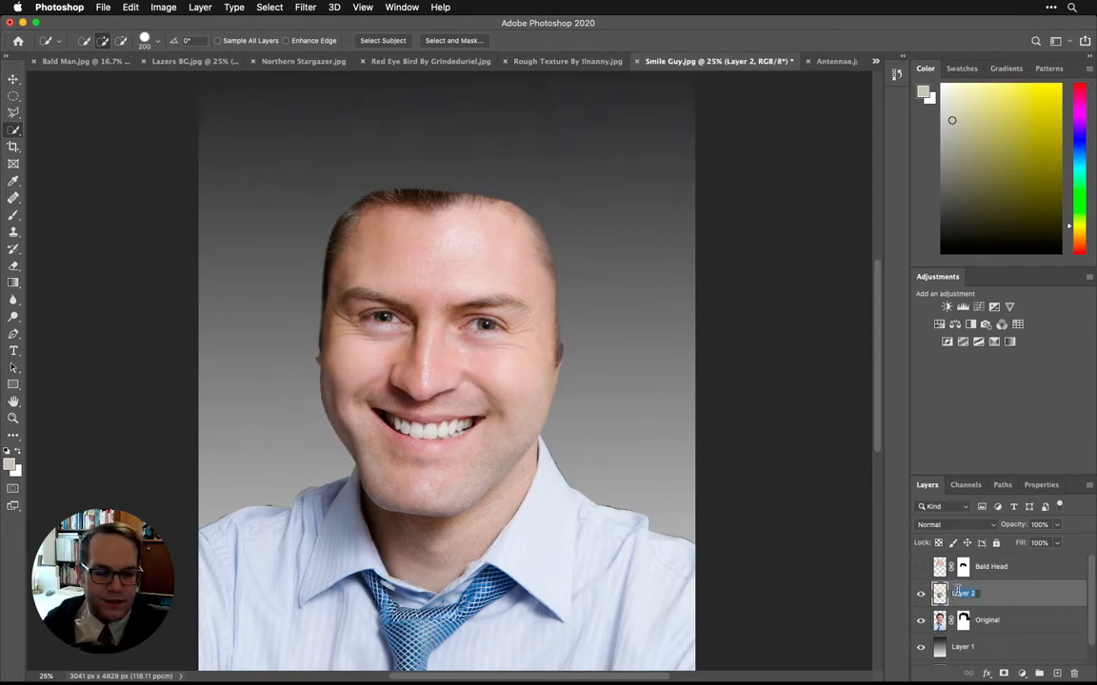
{"action": "type", "text": "Je"}
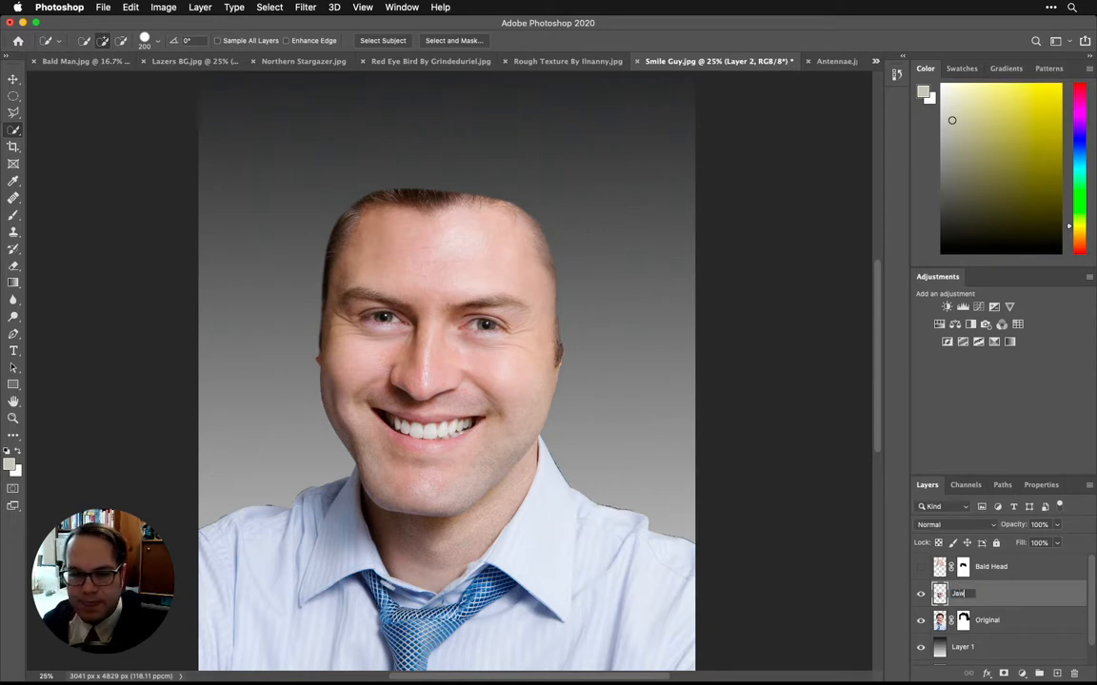
{"action": "type", "text": "w"}
{"action": "key", "text": "Return"}
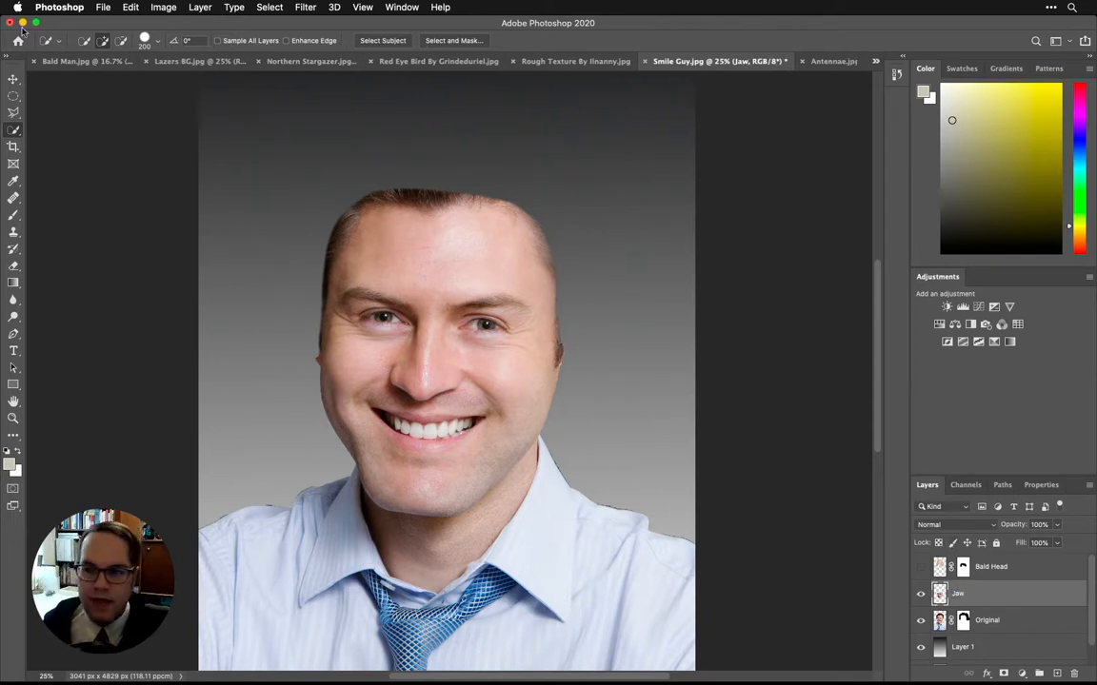
Move the Jaw layer up so the mouth overlaps the nose, and add a layer mask to it.
{"action": "left_click", "coordinate": [14, 78]}
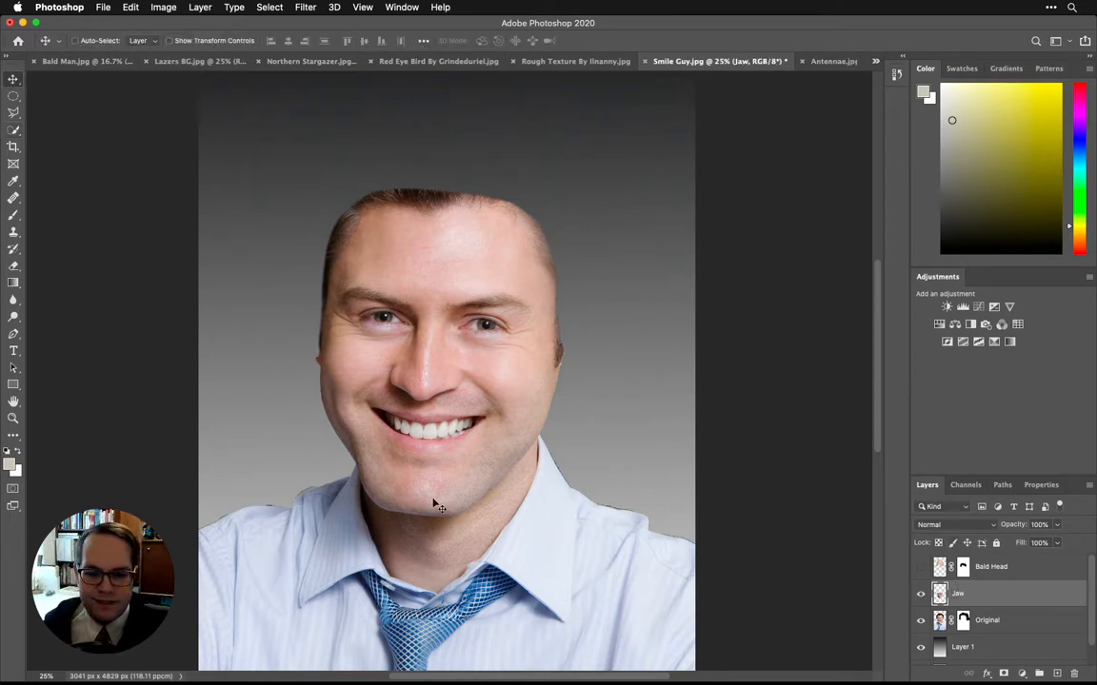
{"action": "left_click_drag", "start_coordinate": [433, 505], "coordinate": [475, 465]}
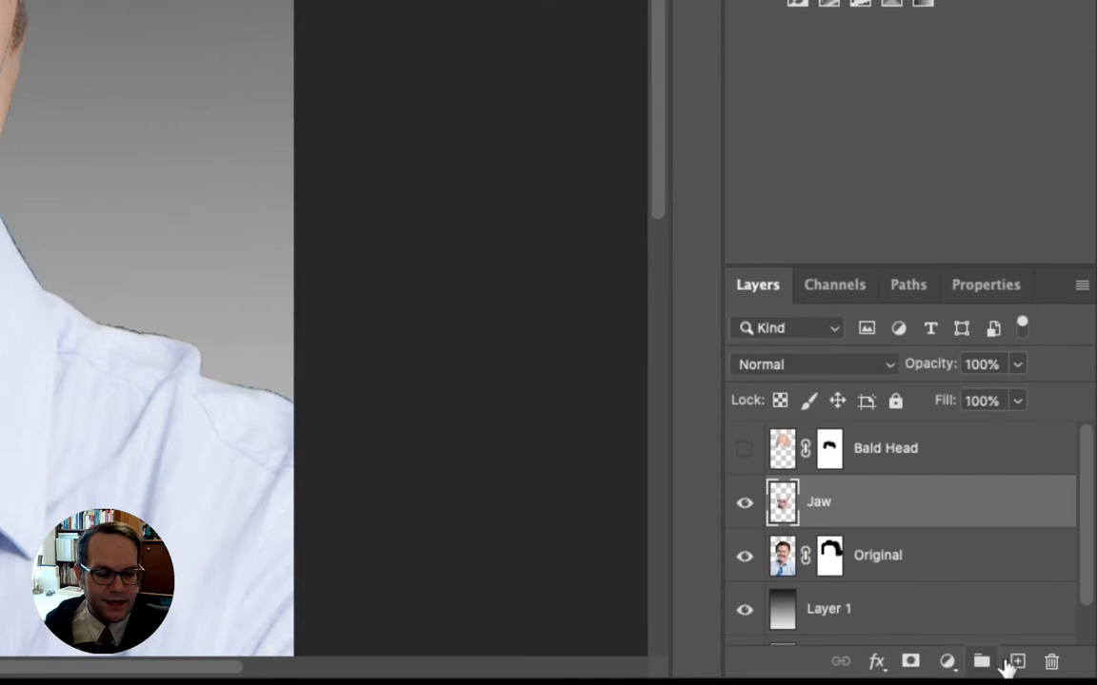
{"action": "left_click", "coordinate": [910, 660]}
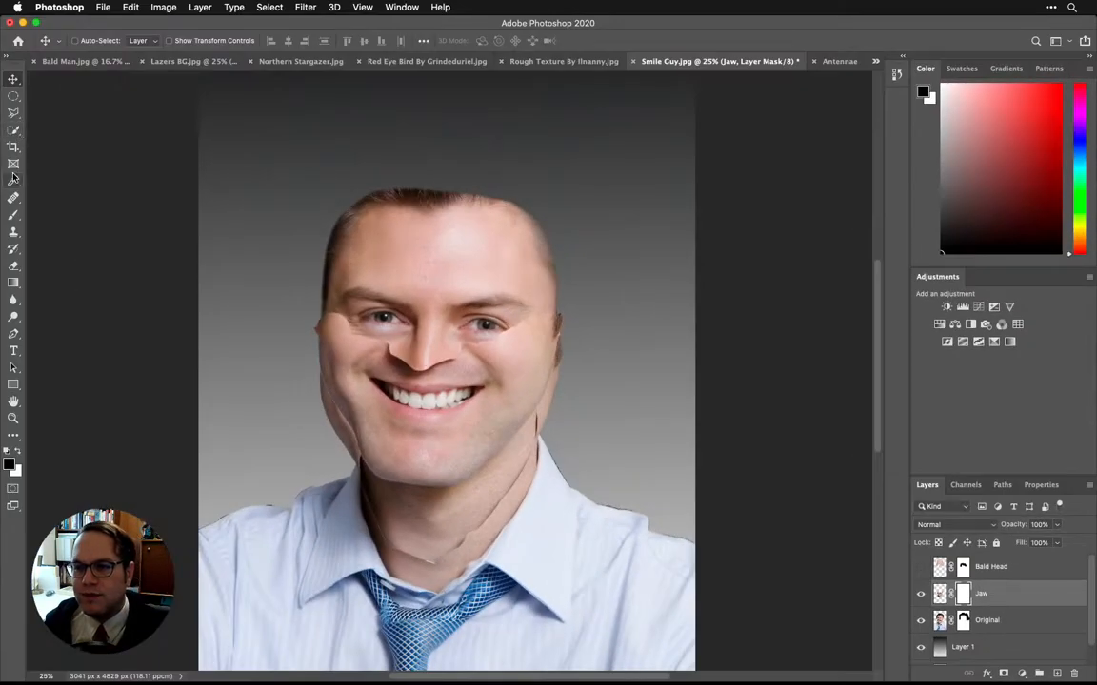
Blend the Jaw layer by painting black on its mask over the nose, cheeks and lower neck edge with a soft 300 px brush.
{"action": "key", "text": "b"}
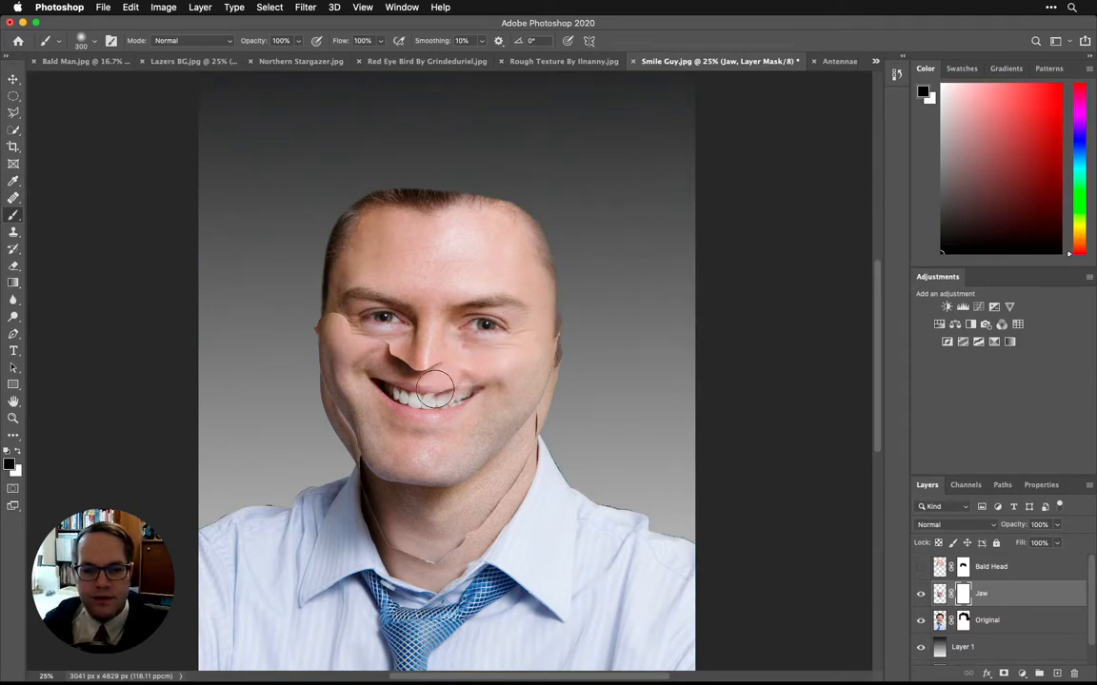
{"action": "mouse_move", "coordinate": [435, 390]}
{"action": "left_mouse_down"}
{"action": "mouse_move", "coordinate": [468, 373]}
{"action": "mouse_move", "coordinate": [409, 380]}
{"action": "mouse_move", "coordinate": [389, 370]}
{"action": "mouse_move", "coordinate": [414, 372]}
{"action": "mouse_move", "coordinate": [396, 348]}
{"action": "mouse_move", "coordinate": [402, 367]}
{"action": "mouse_move", "coordinate": [317, 326]}
{"action": "left_mouse_up"}
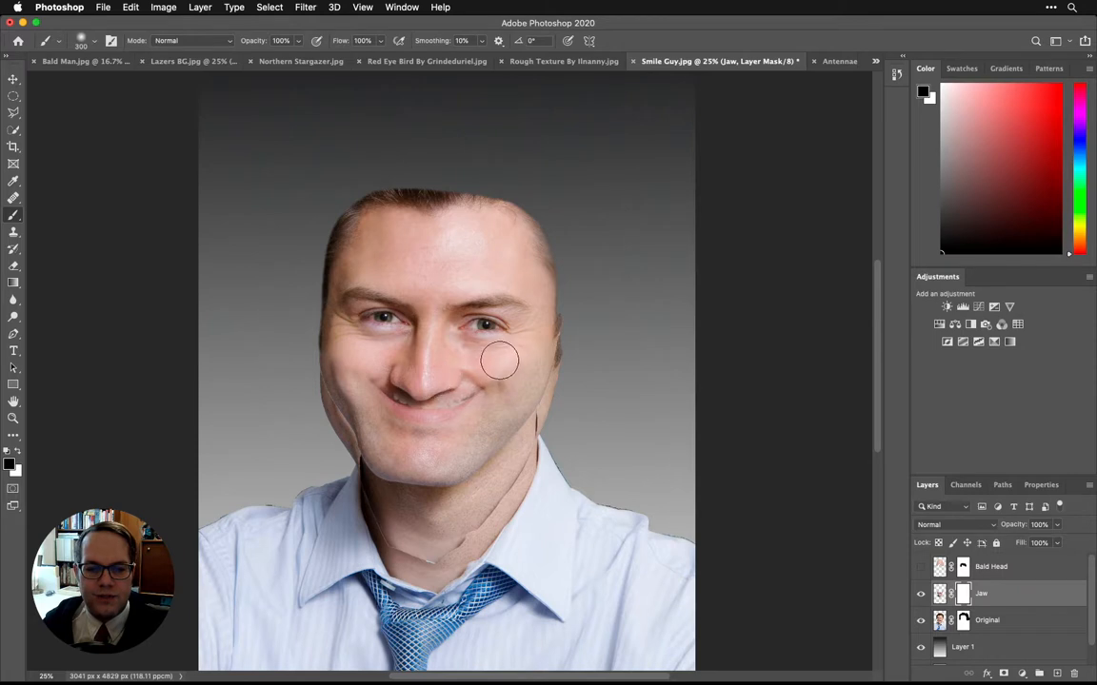
{"action": "mouse_move", "coordinate": [498, 360]}
{"action": "left_mouse_down"}
{"action": "mouse_move", "coordinate": [578, 329]}
{"action": "mouse_move", "coordinate": [566, 306]}
{"action": "left_mouse_up"}
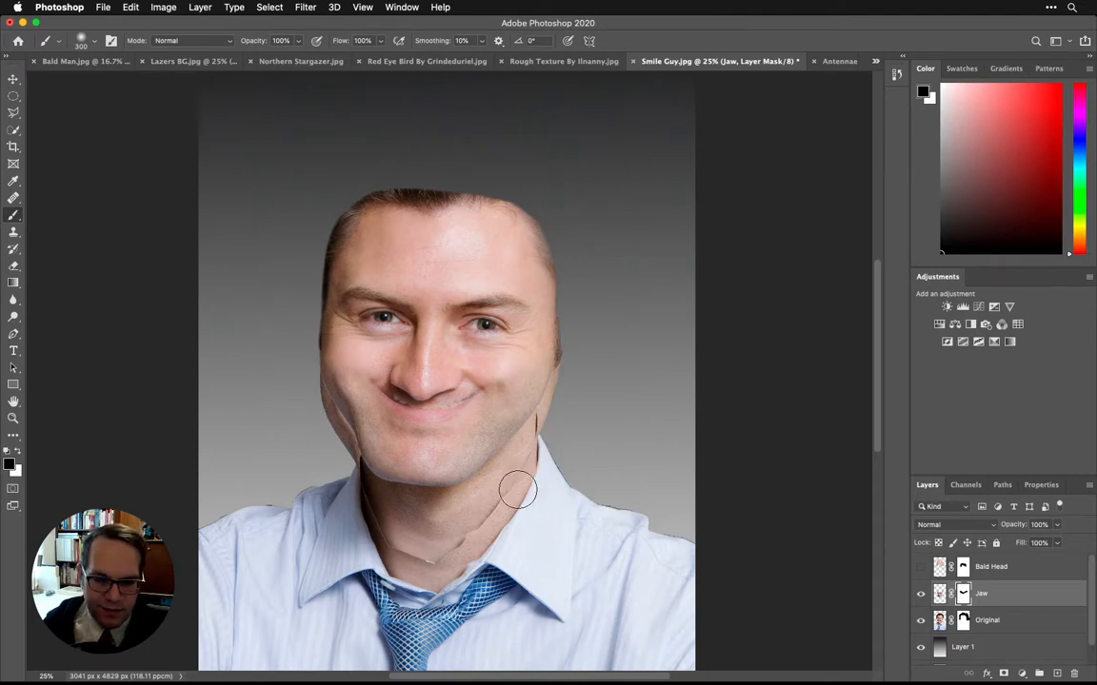
{"action": "mouse_move", "coordinate": [517, 489]}
{"action": "left_mouse_down"}
{"action": "mouse_move", "coordinate": [505, 516]}
{"action": "mouse_move", "coordinate": [454, 554]}
{"action": "mouse_move", "coordinate": [376, 537]}
{"action": "mouse_move", "coordinate": [344, 496]}
{"action": "mouse_move", "coordinate": [395, 532]}
{"action": "left_mouse_up"}
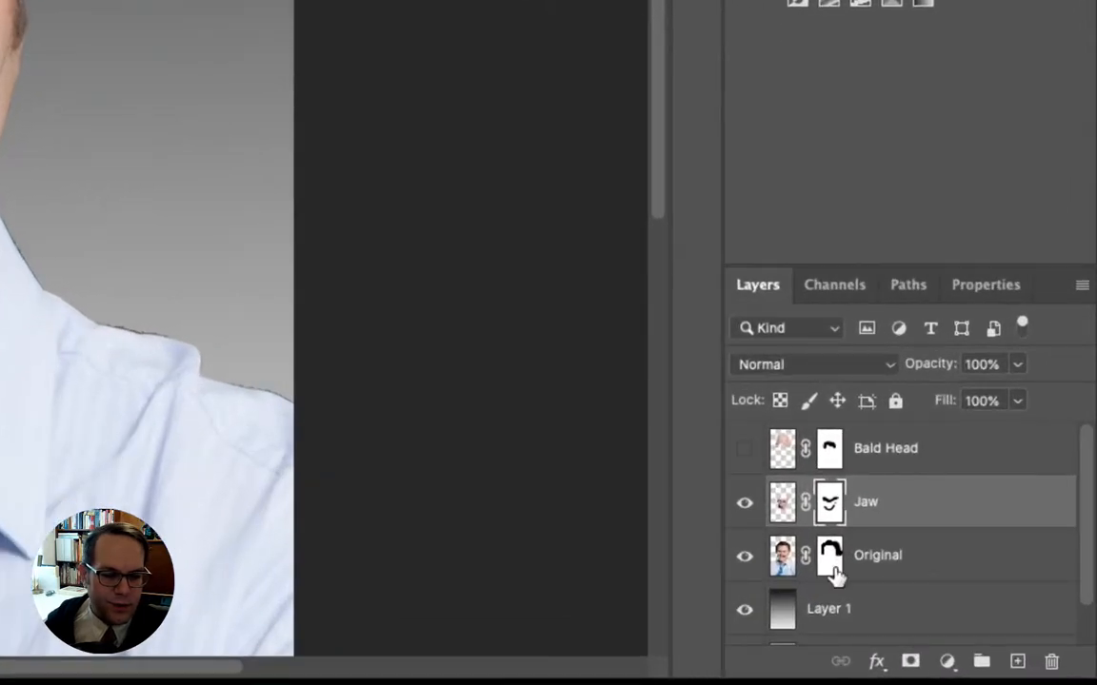
Set the brush hardness to 90% with the Original layer active, undoing any stray paint on the image.
{"action": "left_click", "coordinate": [832, 568]}
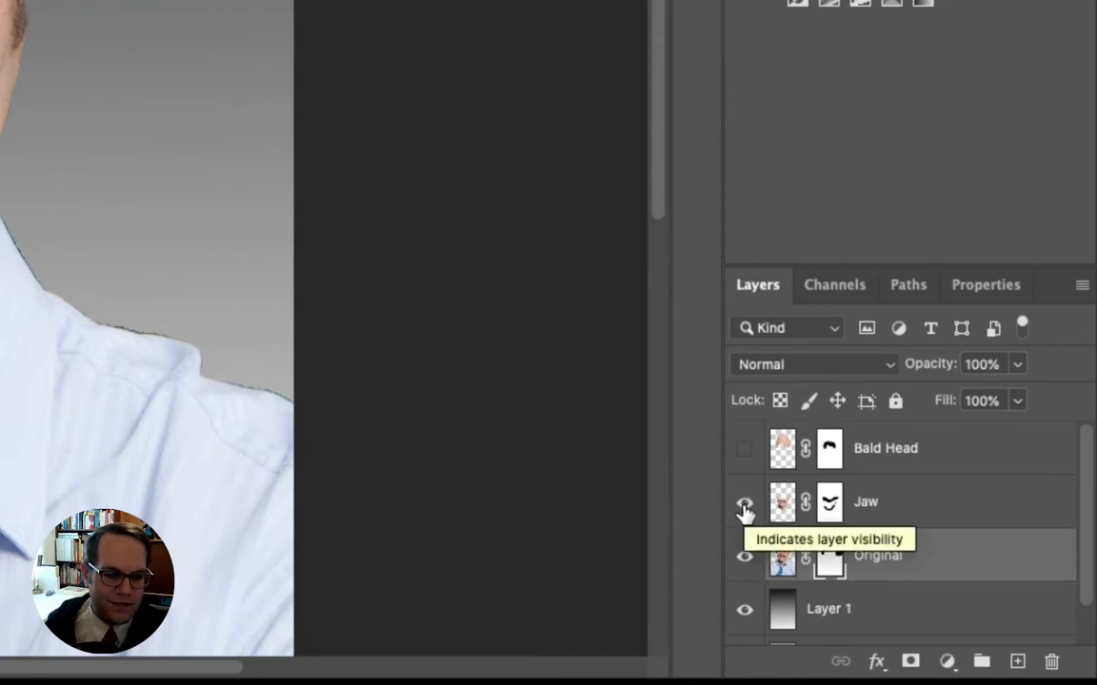
{"action": "left_click", "coordinate": [892, 573]}
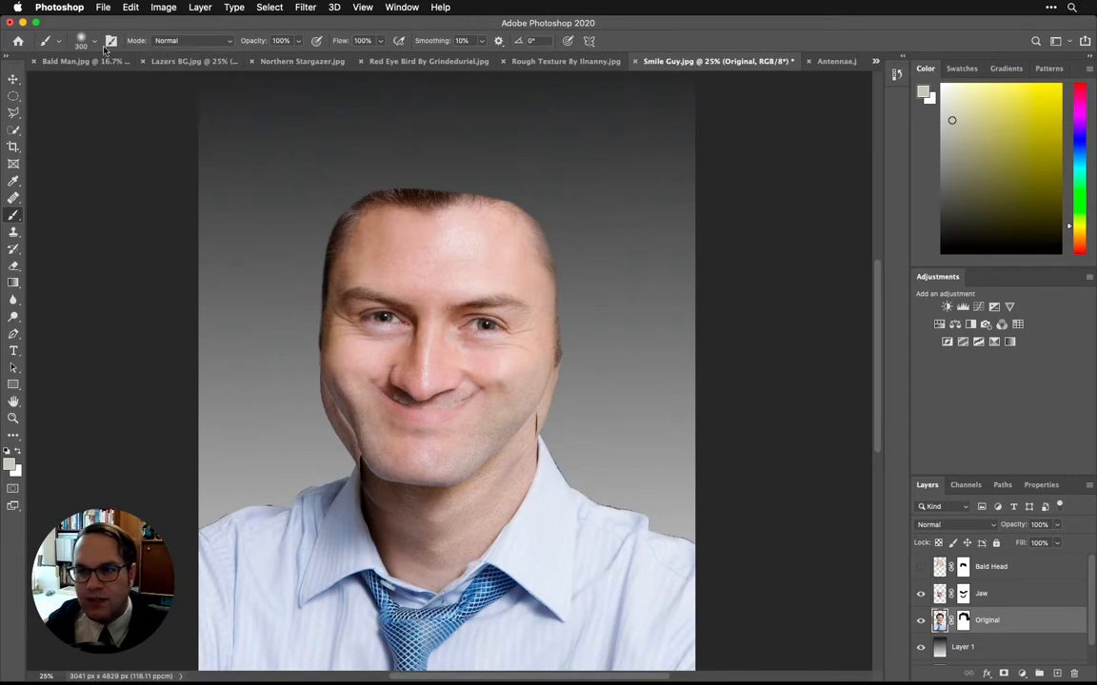
{"action": "left_click", "coordinate": [91, 43]}
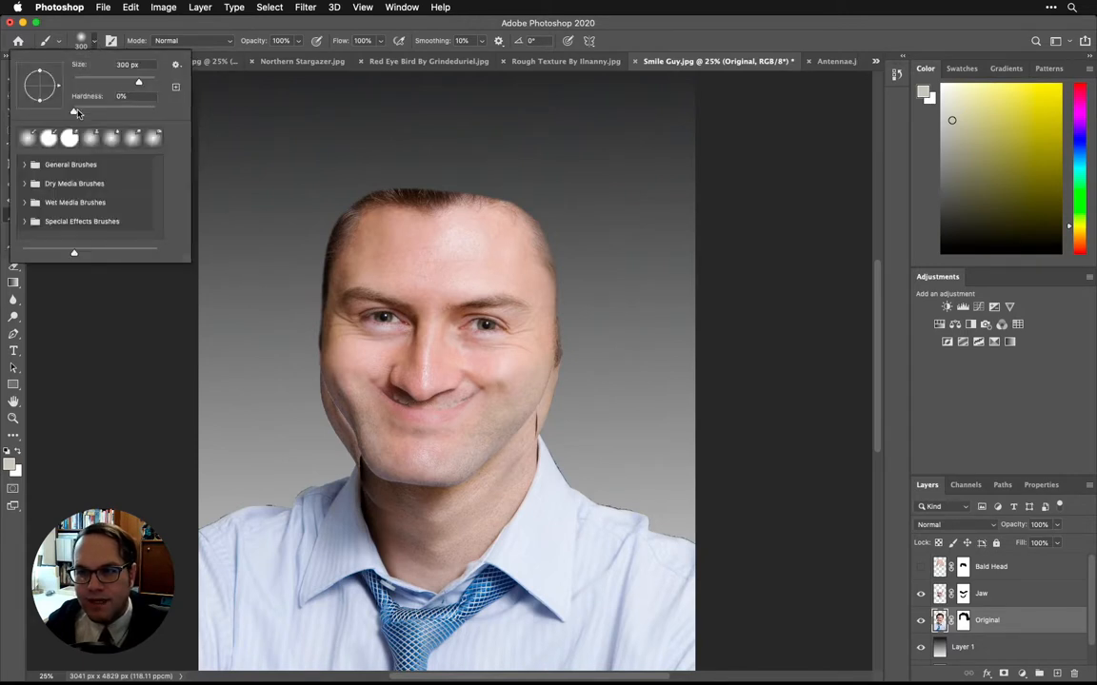
{"action": "left_click_drag", "start_coordinate": [74, 113], "coordinate": [145, 116]}
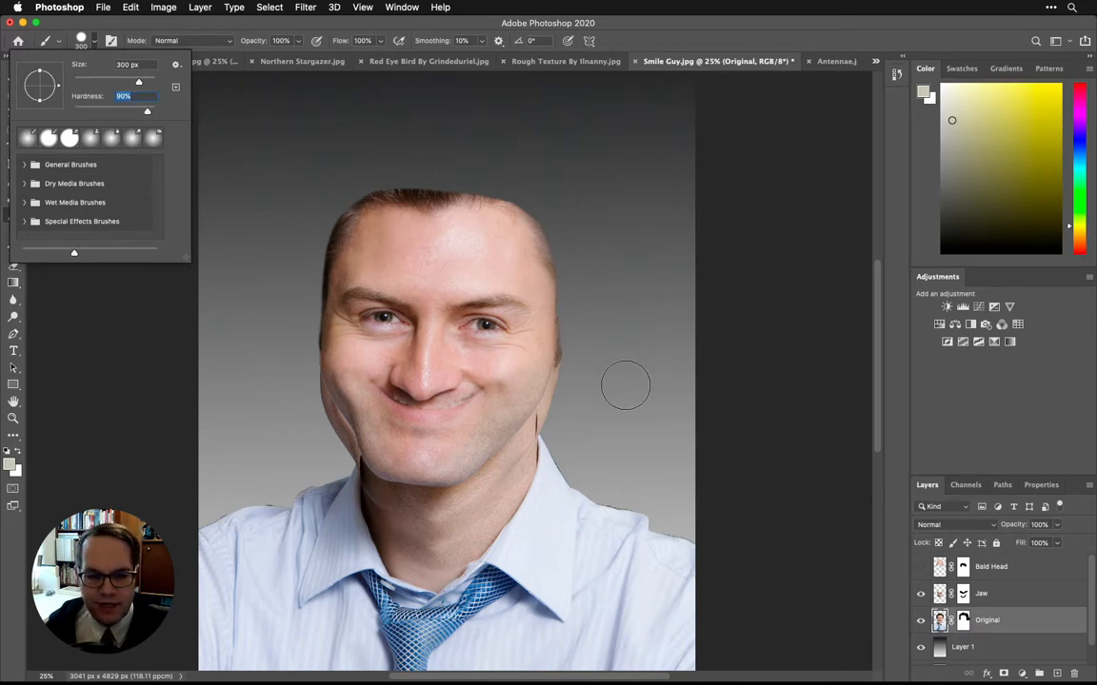
{"action": "left_click", "coordinate": [628, 400]}
{"action": "key", "text": "super+z"}
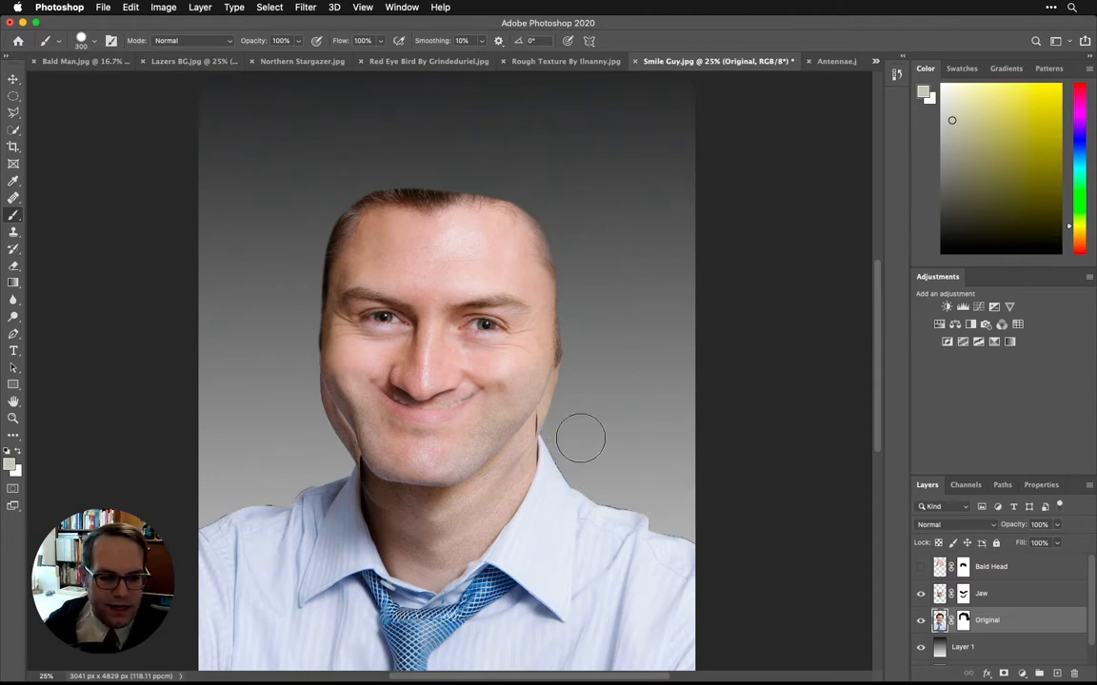
Hide the old jawline protruding on both sides of the face by painting black on the Original layer's mask with a 90 px brush.
{"action": "left_click", "coordinate": [963, 620]}
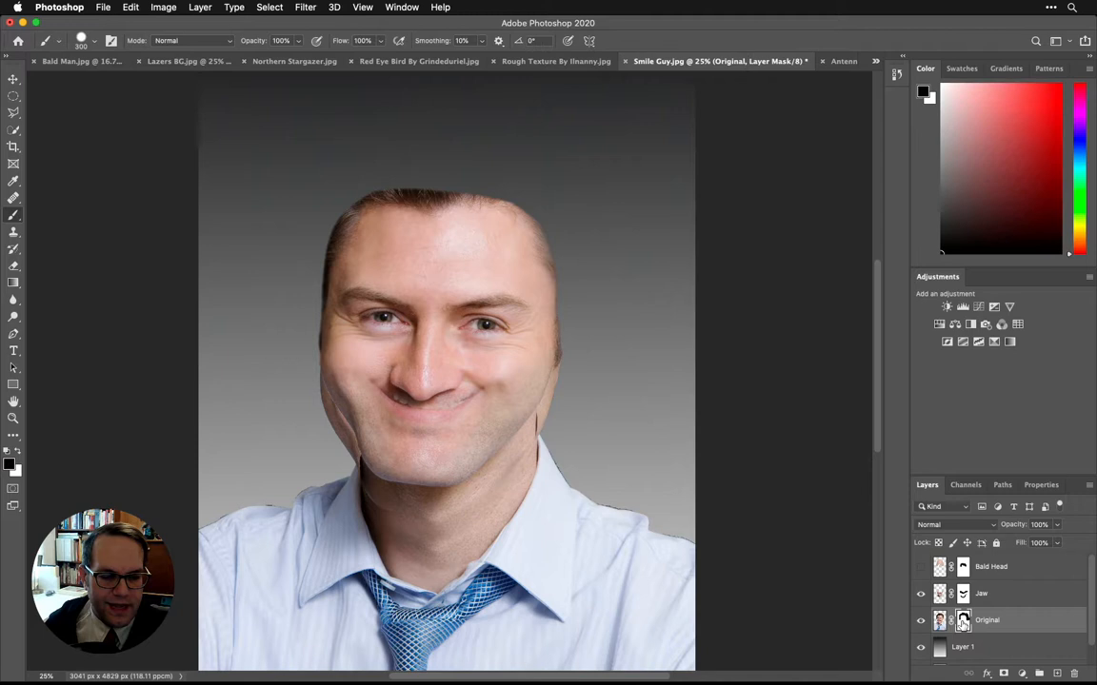
{"action": "left_click", "coordinate": [940, 622]}
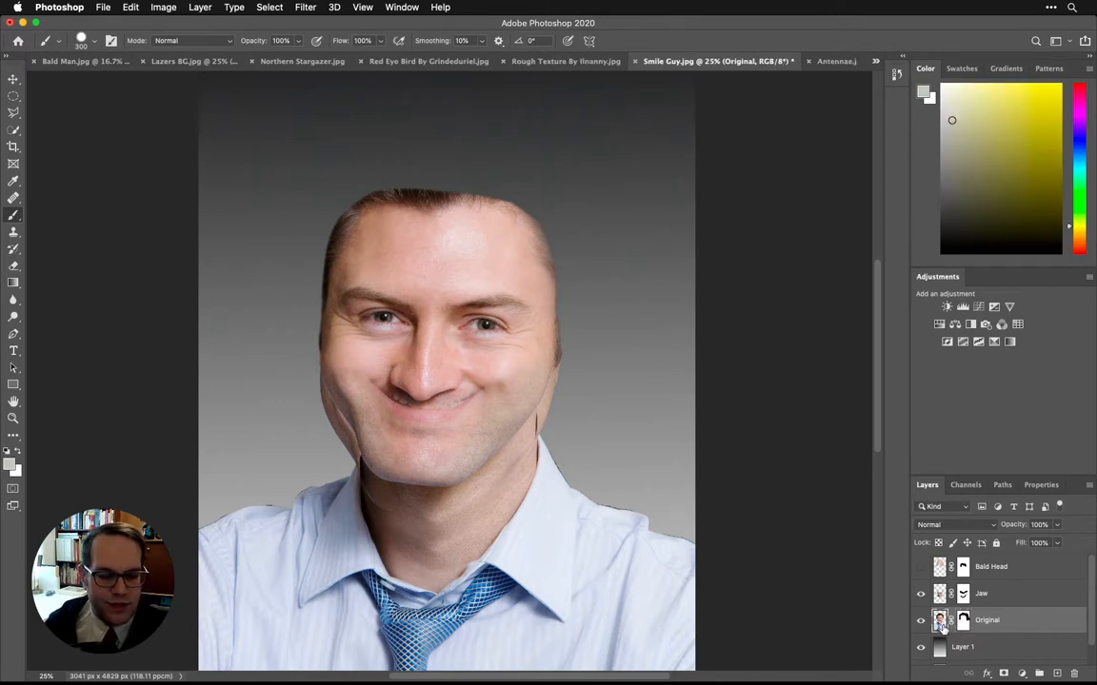
{"action": "left_click", "coordinate": [962, 622]}
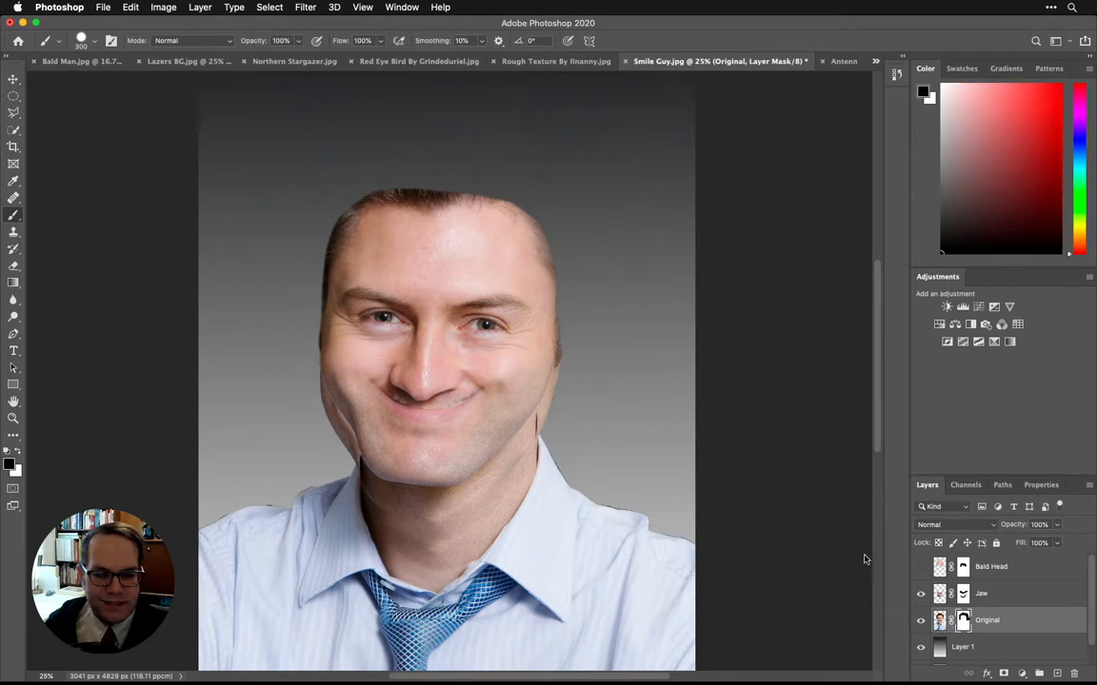
{"action": "key", "text": "bracketleft"}
{"action": "key", "text": "bracketleft"}
{"action": "key", "text": "bracketleft"}
{"action": "key", "text": "bracketleft"}
{"action": "key", "text": "bracketleft"}
{"action": "key", "text": "bracketleft"}
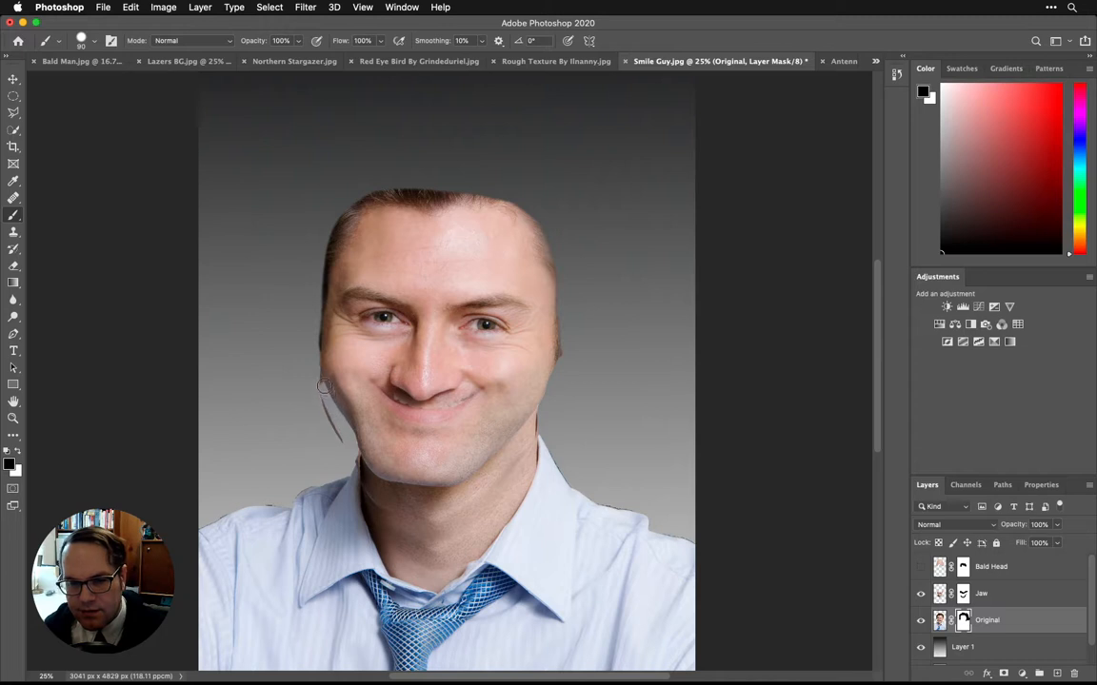
{"action": "left_click_drag", "start_coordinate": [320, 397], "coordinate": [322, 381]}
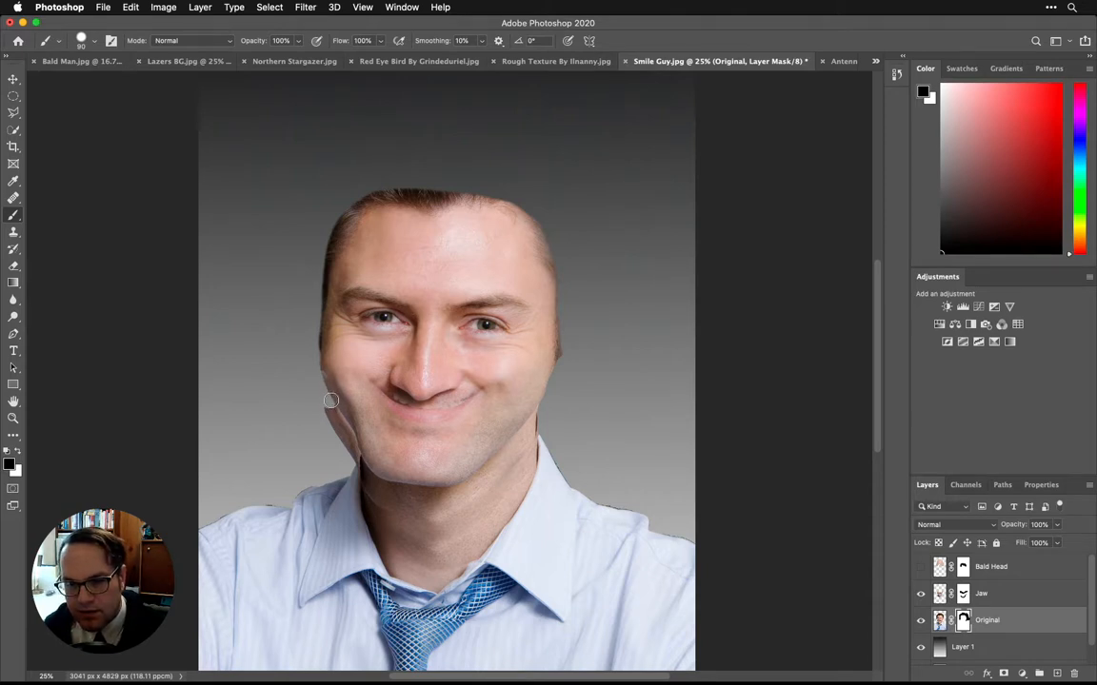
{"action": "left_click_drag", "start_coordinate": [330, 401], "coordinate": [350, 440]}
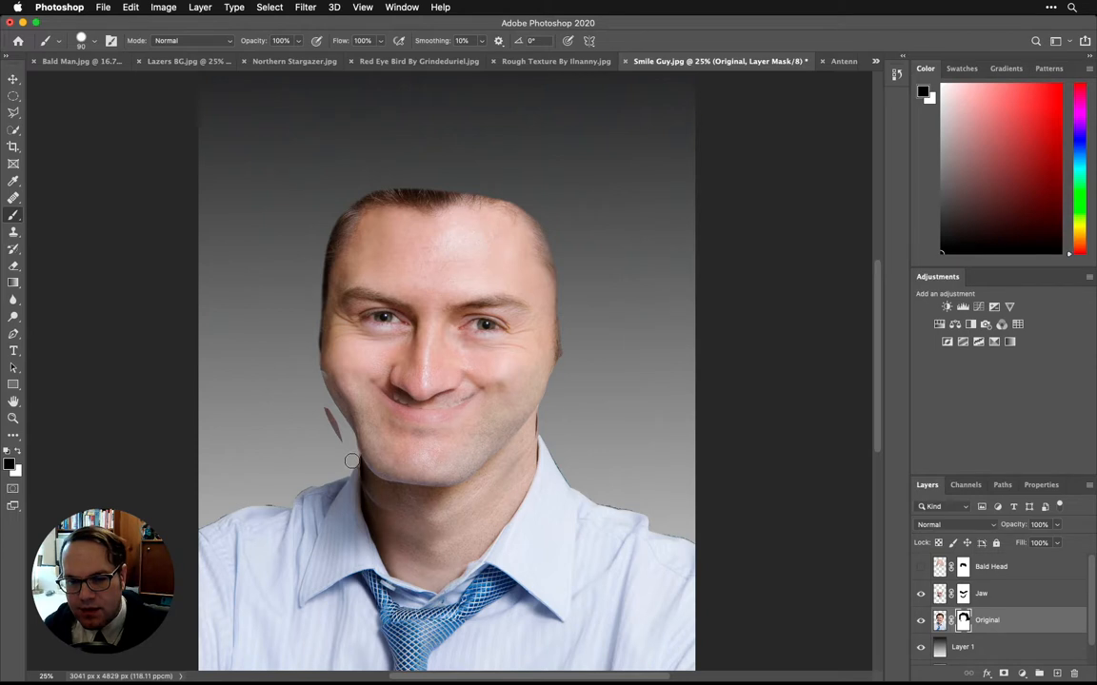
{"action": "left_click_drag", "start_coordinate": [349, 442], "coordinate": [326, 419]}
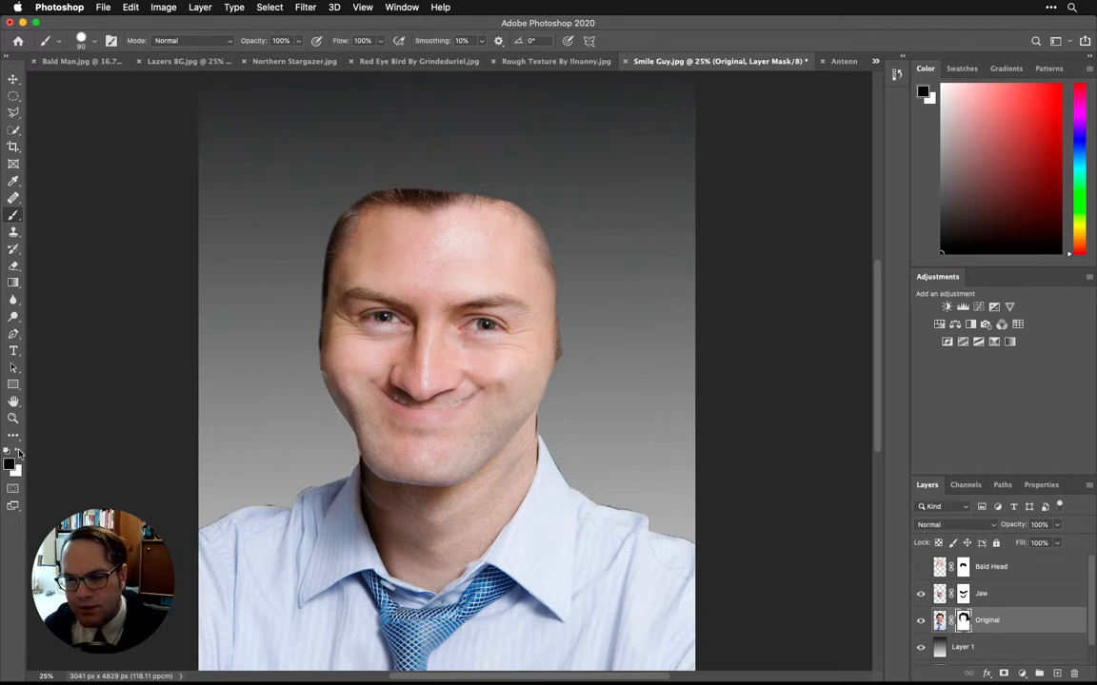
Restore the over-erased cheek edge with white on the Original layer's mask, and trim the protruding leftover with black.
{"action": "key", "text": "x"}
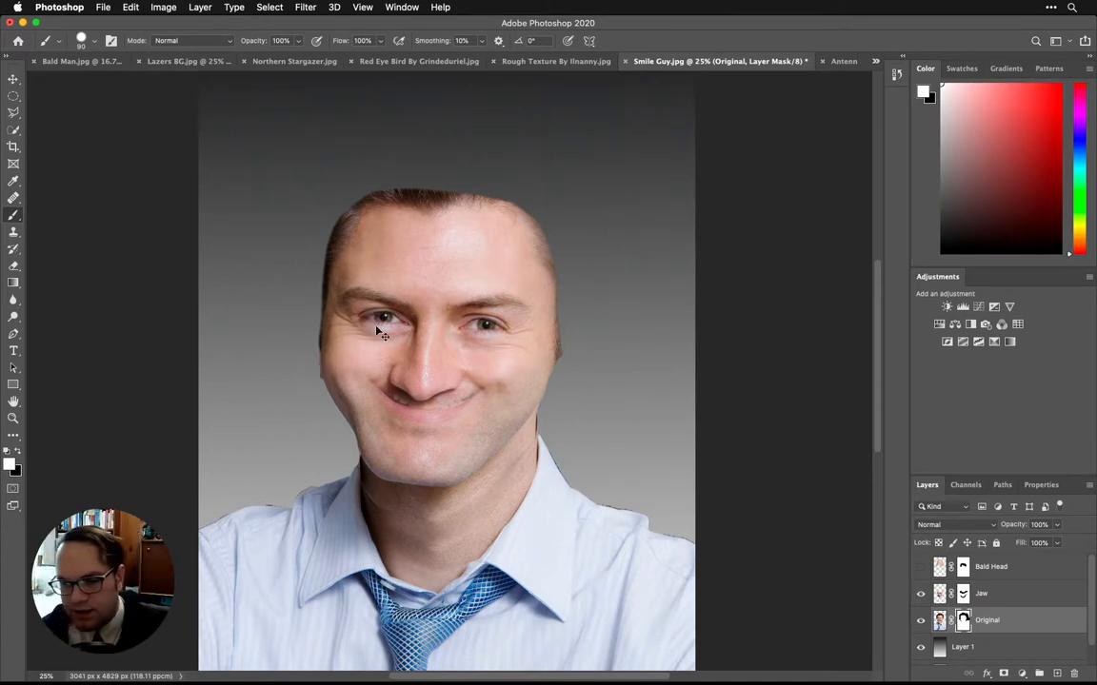
{"action": "key", "text": "super+plus"}
{"action": "key", "text": "super+plus"}
{"action": "key", "text": "super+plus"}
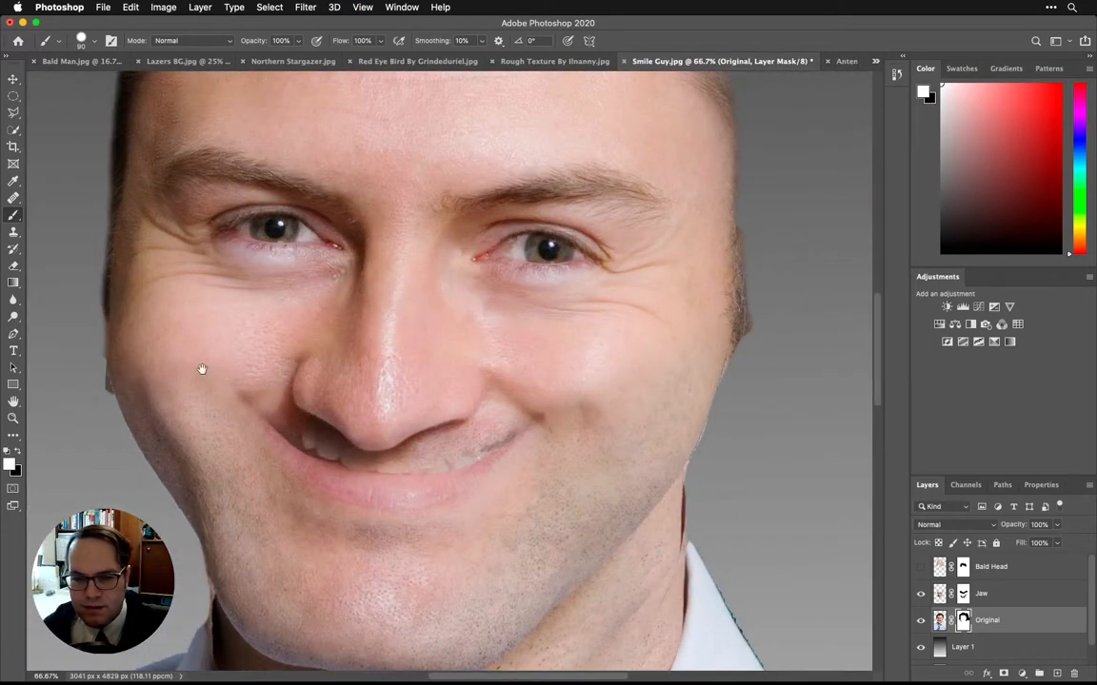
{"action": "left_click_drag", "start_coordinate": [202, 368], "coordinate": [362, 363]}
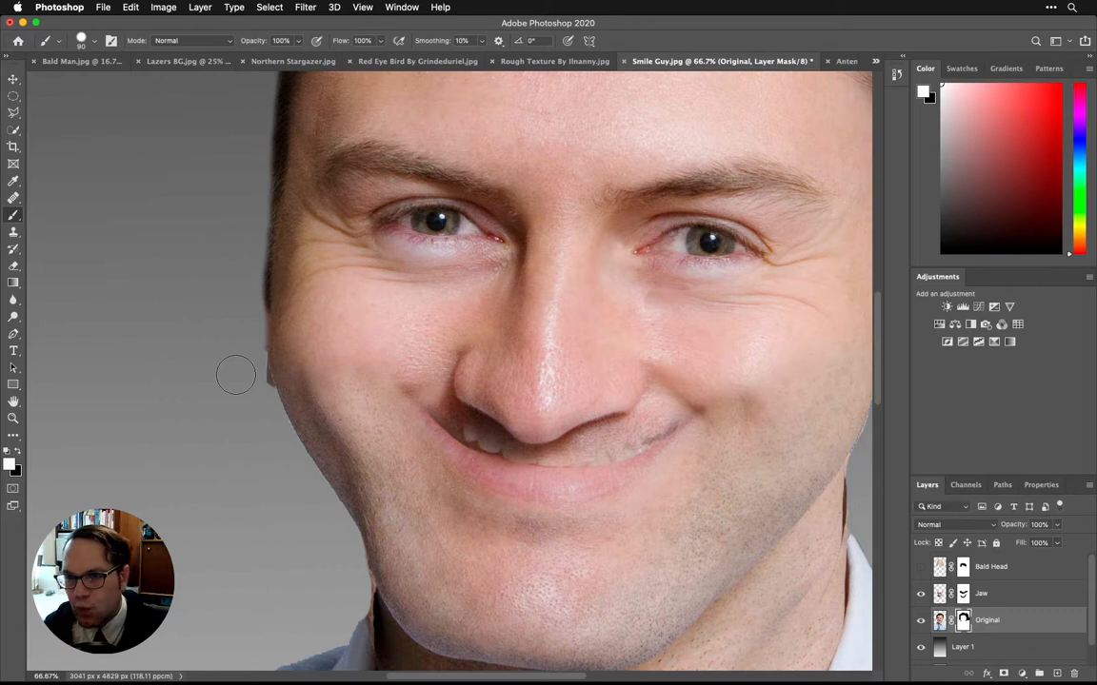
{"action": "left_click", "coordinate": [18, 451]}
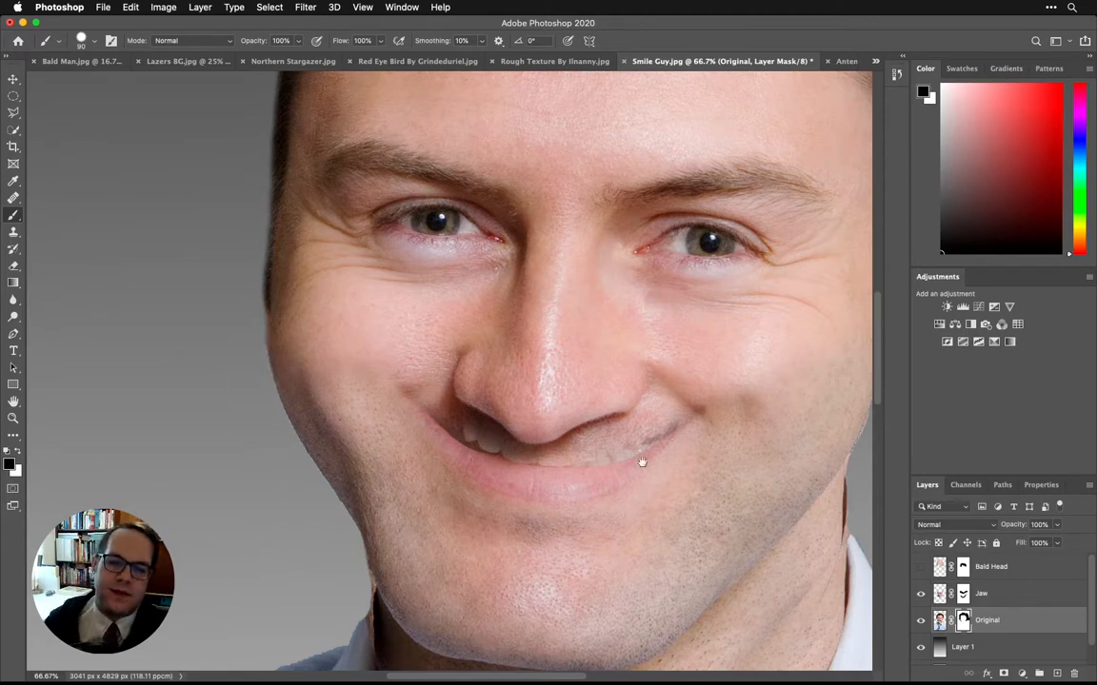
Remove the dark leftover strip beside the neck above the shirt collar by painting black on the Jaw and Original layer masks.
{"action": "left_click_drag", "start_coordinate": [641, 462], "coordinate": [509, 383]}
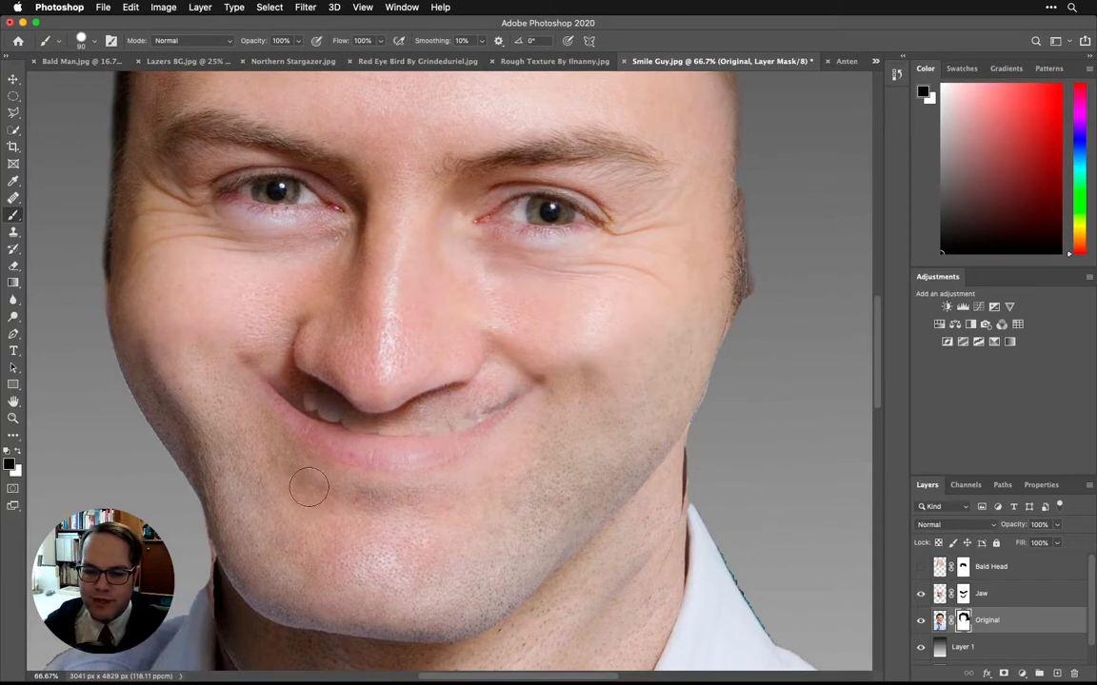
{"action": "mouse_move", "coordinate": [345, 502]}
{"action": "left_mouse_down"}
{"action": "mouse_move", "coordinate": [349, 384]}
{"action": "mouse_move", "coordinate": [303, 330]}
{"action": "left_mouse_up"}
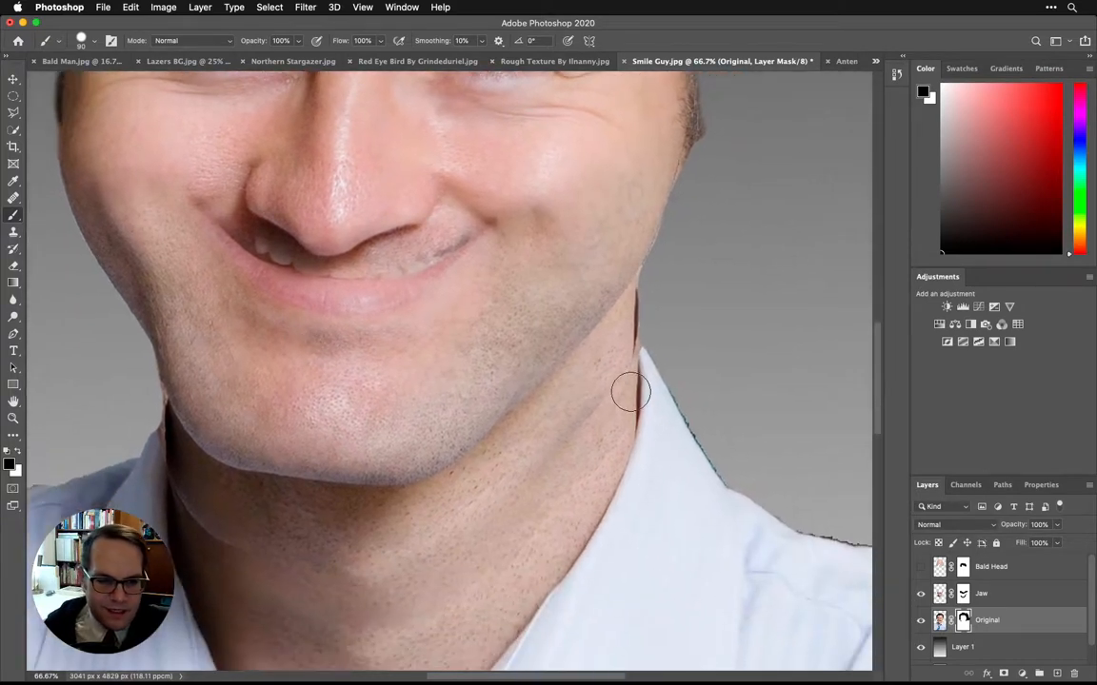
{"action": "left_click_drag", "start_coordinate": [630, 394], "coordinate": [624, 406]}
{"action": "key", "text": "super+z"}
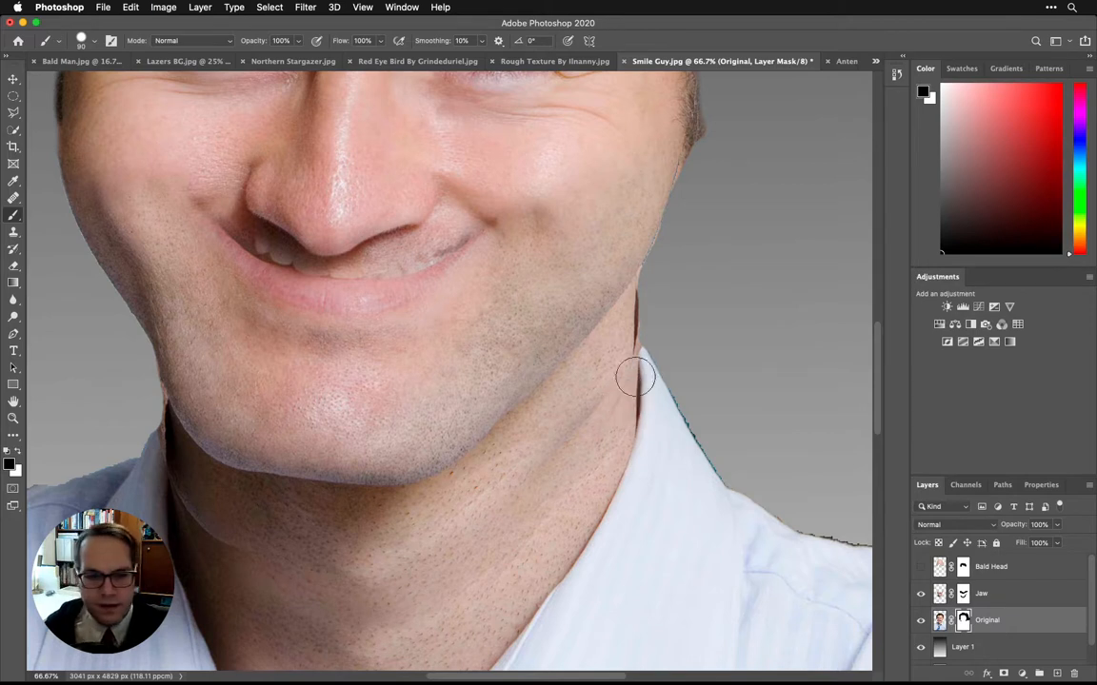
{"action": "left_click", "coordinate": [976, 597]}
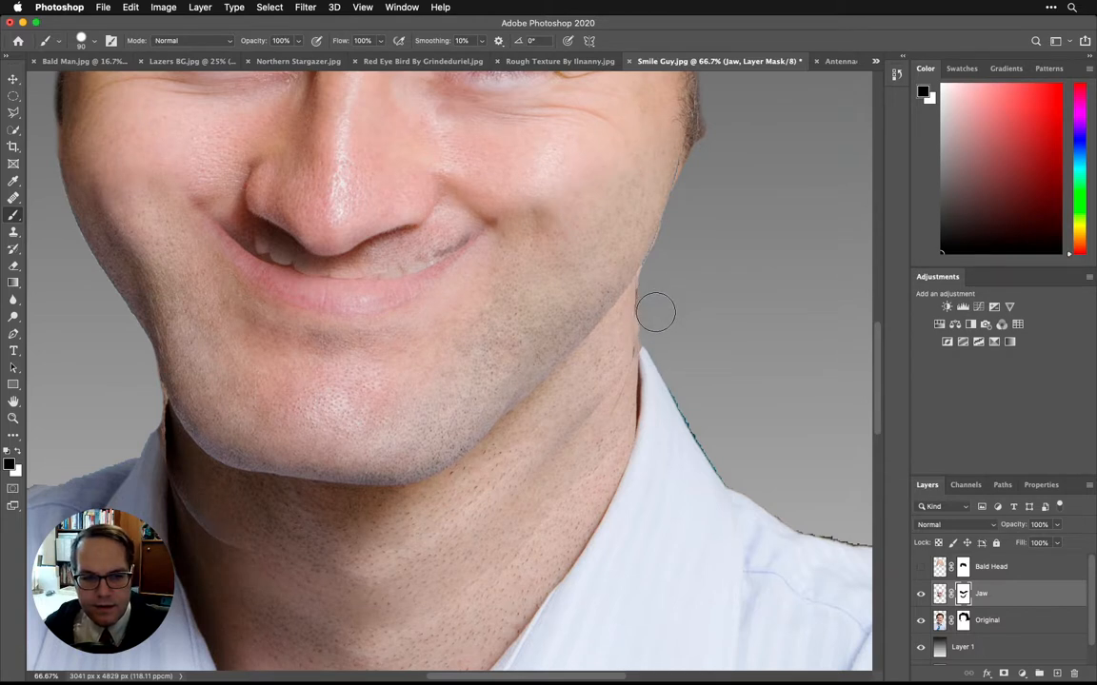
{"action": "left_click", "coordinate": [964, 624]}
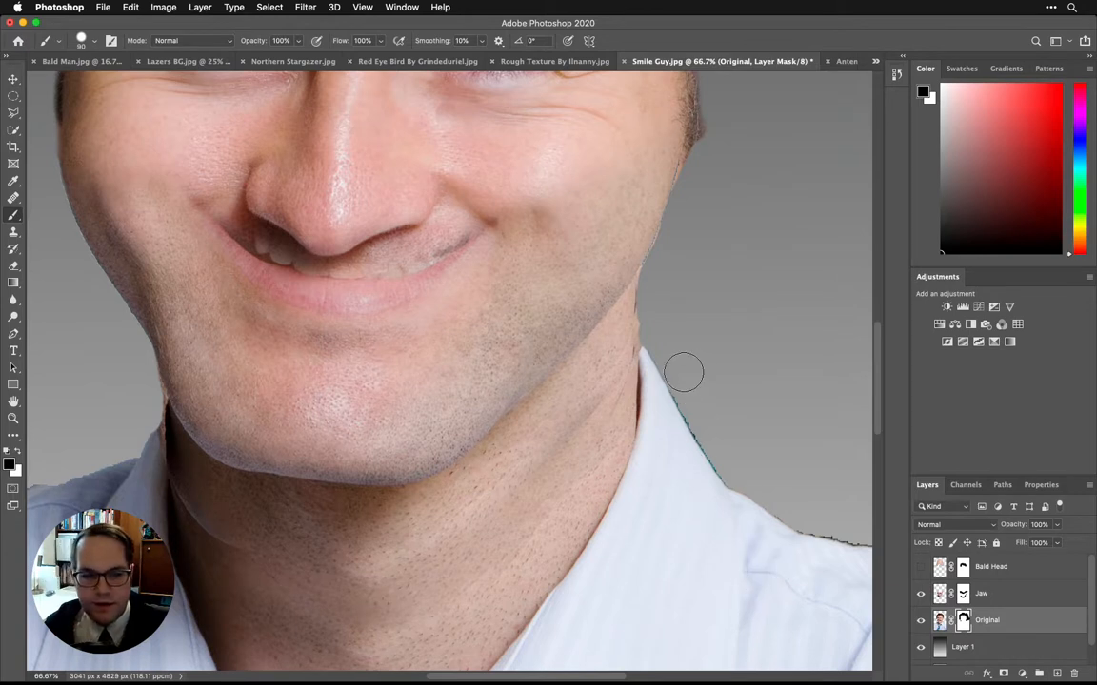
{"action": "key", "text": "super+z"}
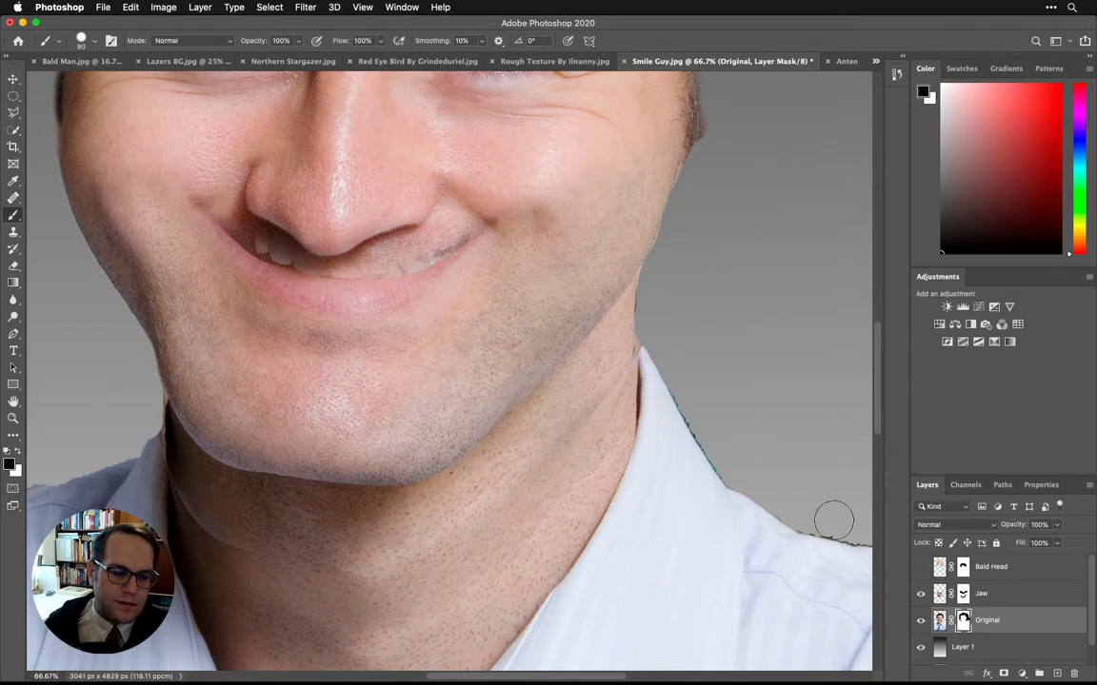
Make the Jaw layer's mask active and turn on the visibility of the Bald Head layer.
{"action": "left_click", "coordinate": [990, 594]}
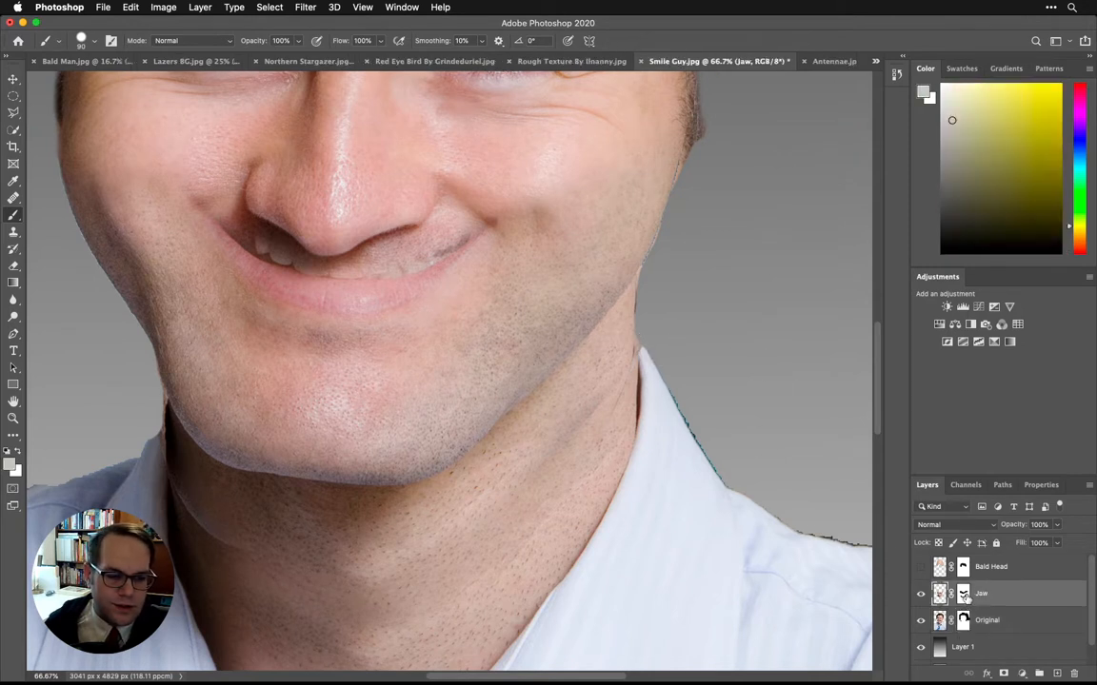
{"action": "left_click", "coordinate": [963, 595]}
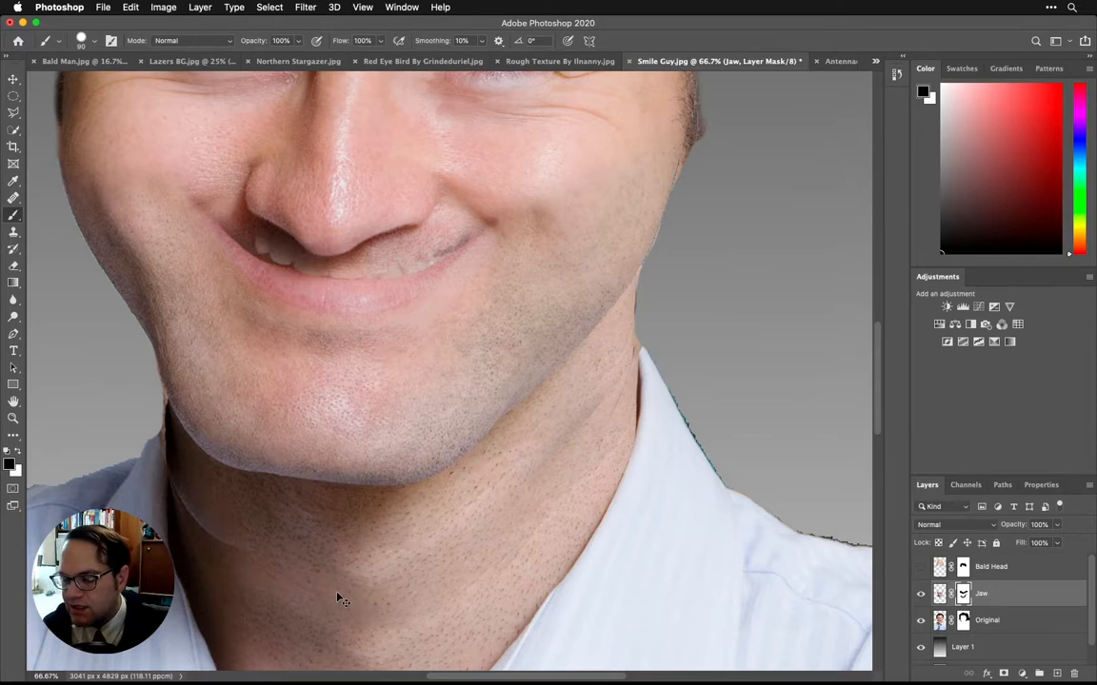
{"action": "key", "text": "super+minus"}
{"action": "key", "text": "super+minus"}
{"action": "key", "text": "super+minus"}
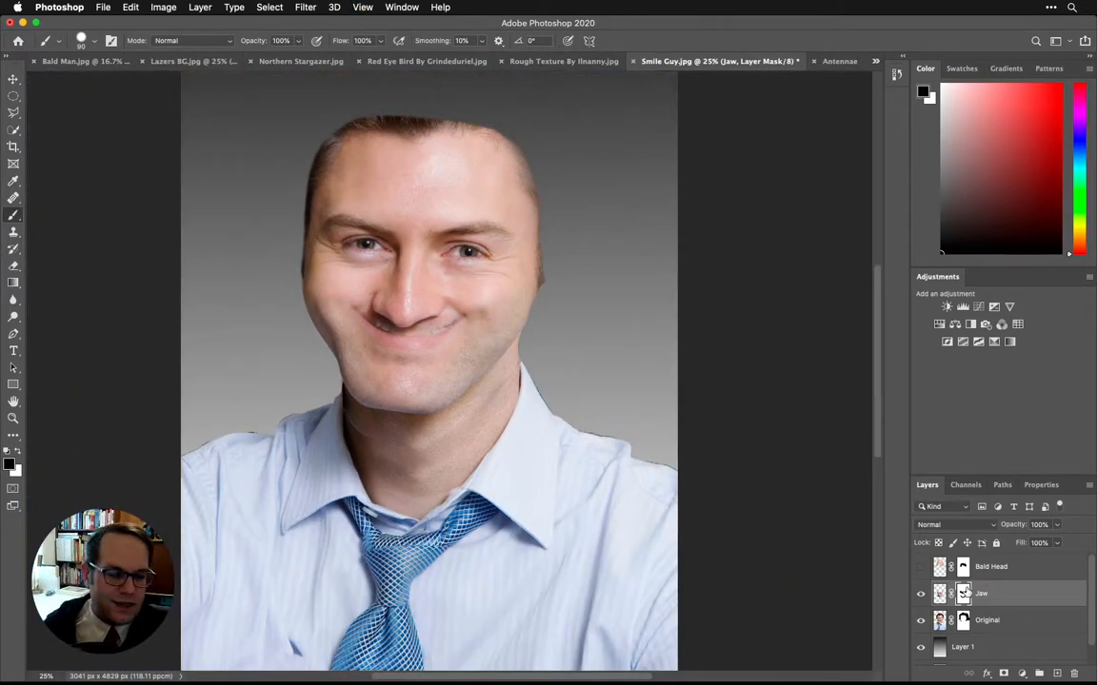
{"action": "left_click", "coordinate": [920, 568]}
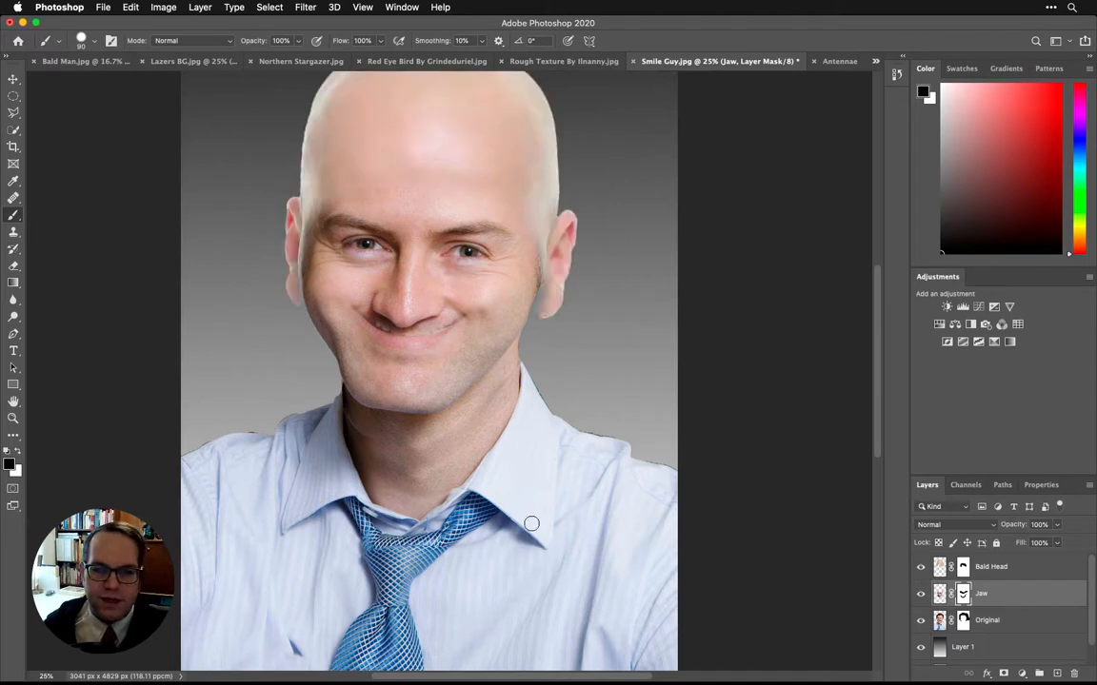
{"action": "left_click_drag", "start_coordinate": [550, 480], "coordinate": [548, 546]}
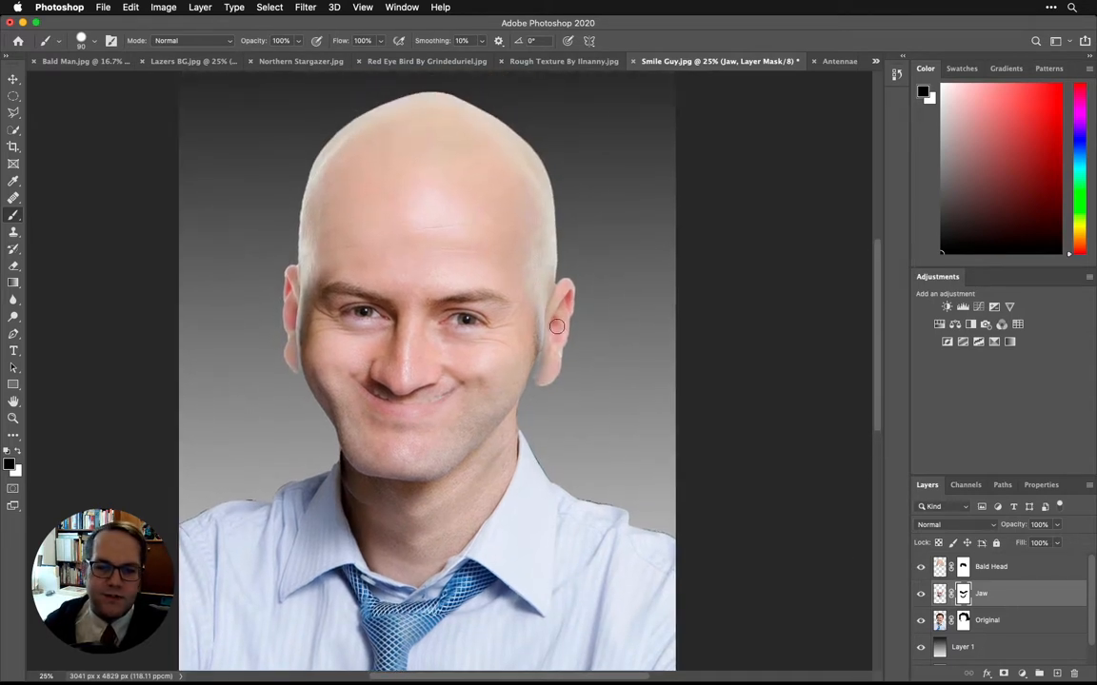